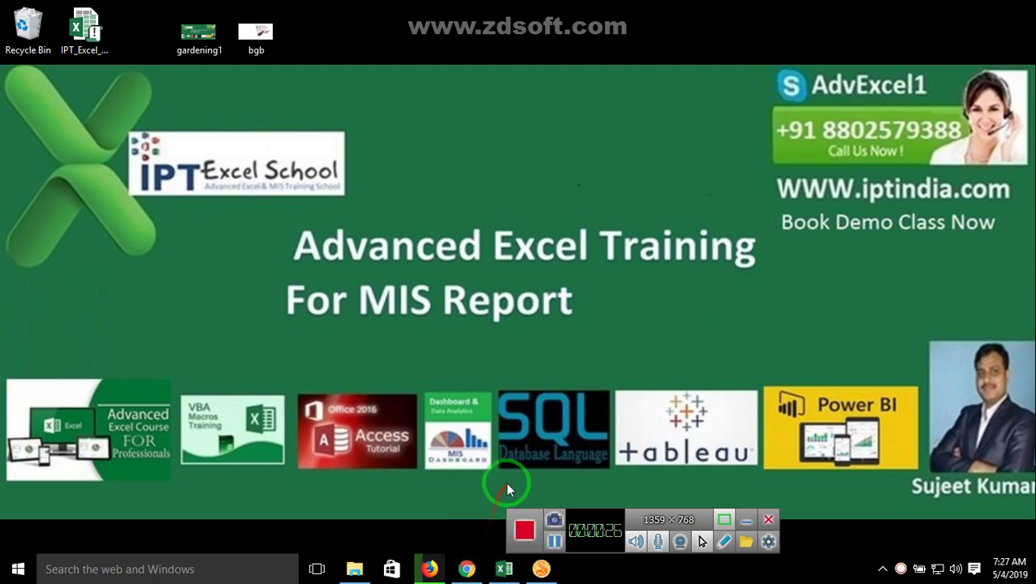
Step: Launch Lotus Symphony from the taskbar, scroll its Home page, and maximize the window
click(862, 177)
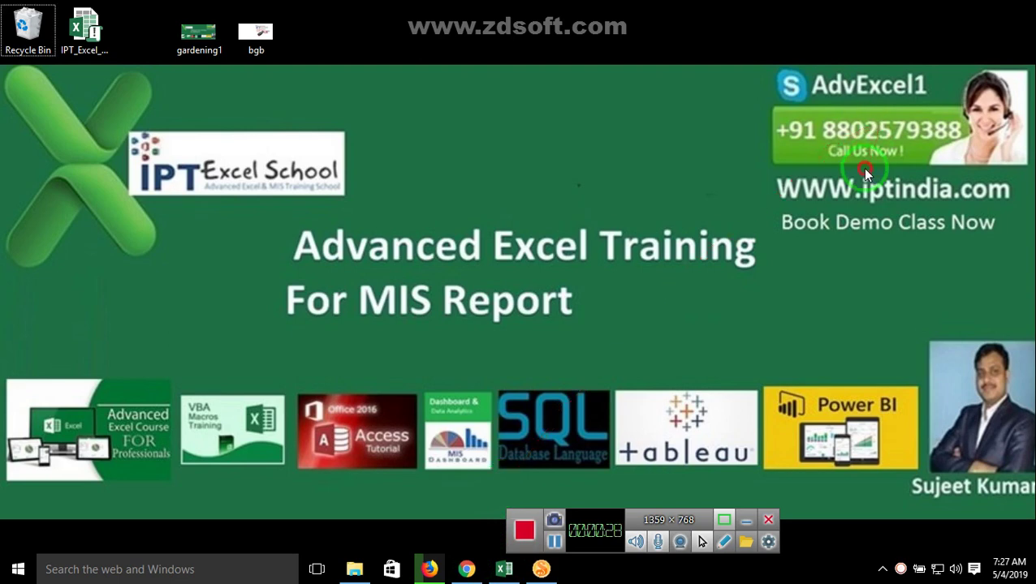
drag(861, 174, 959, 215)
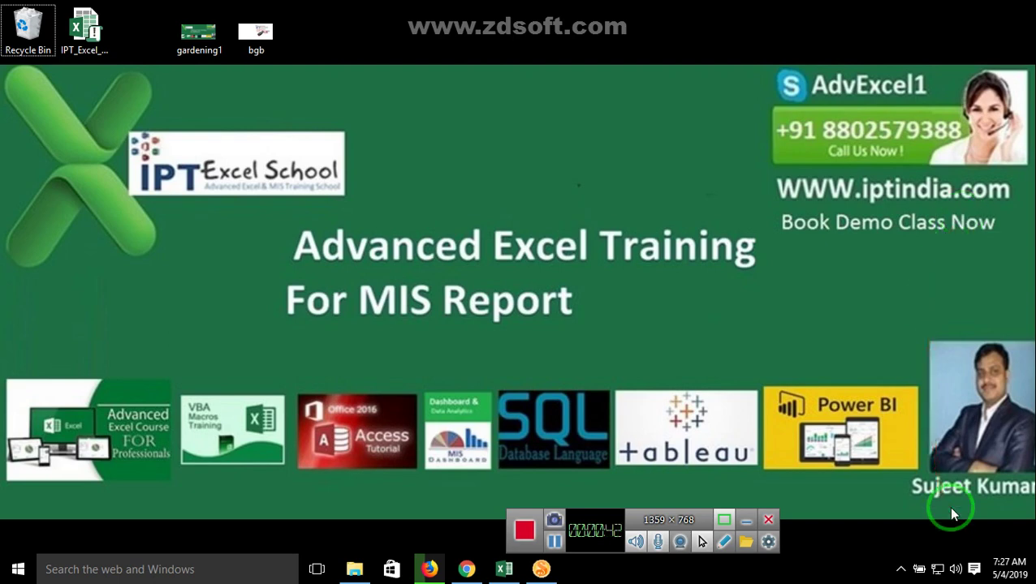
click(542, 570)
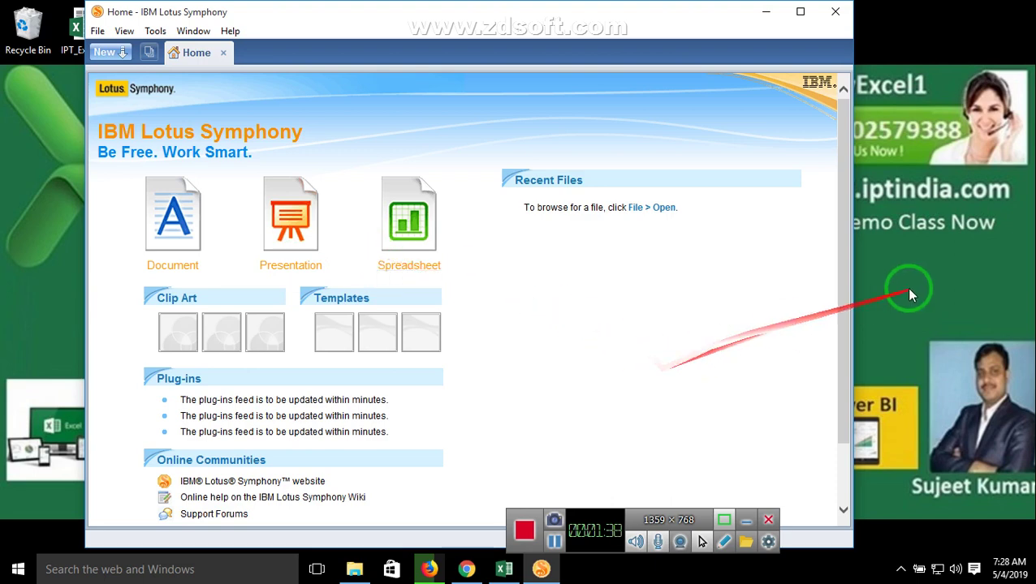
drag(844, 301, 844, 394)
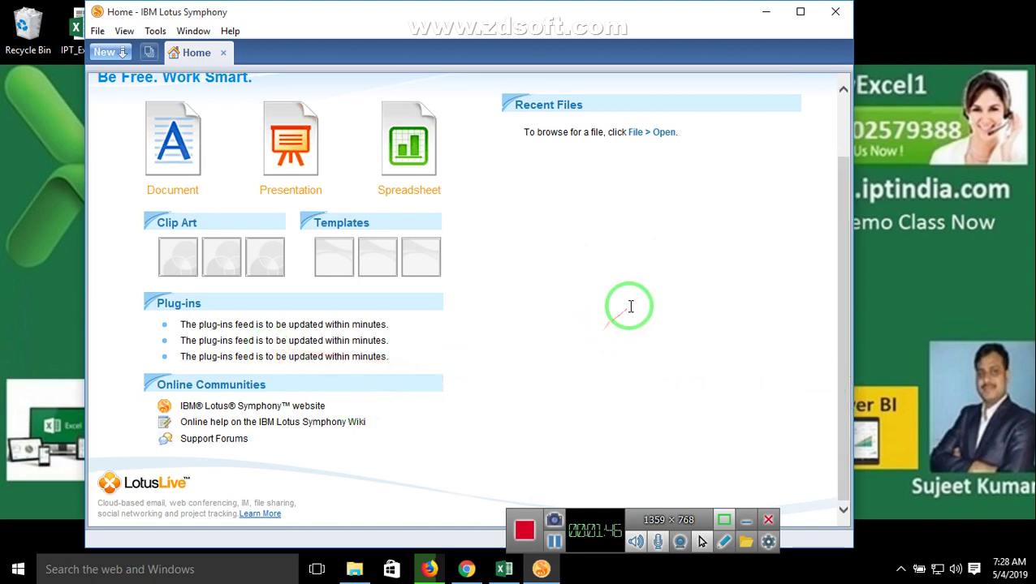
click(800, 12)
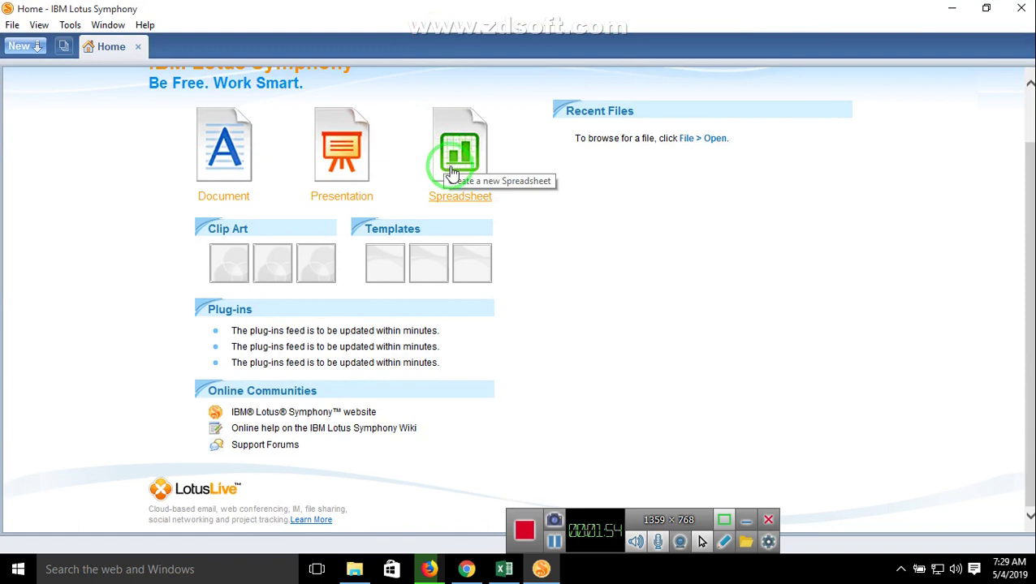
Step: Create a new blank spreadsheet, then type =vl in cell D4 and erase it
click(452, 195)
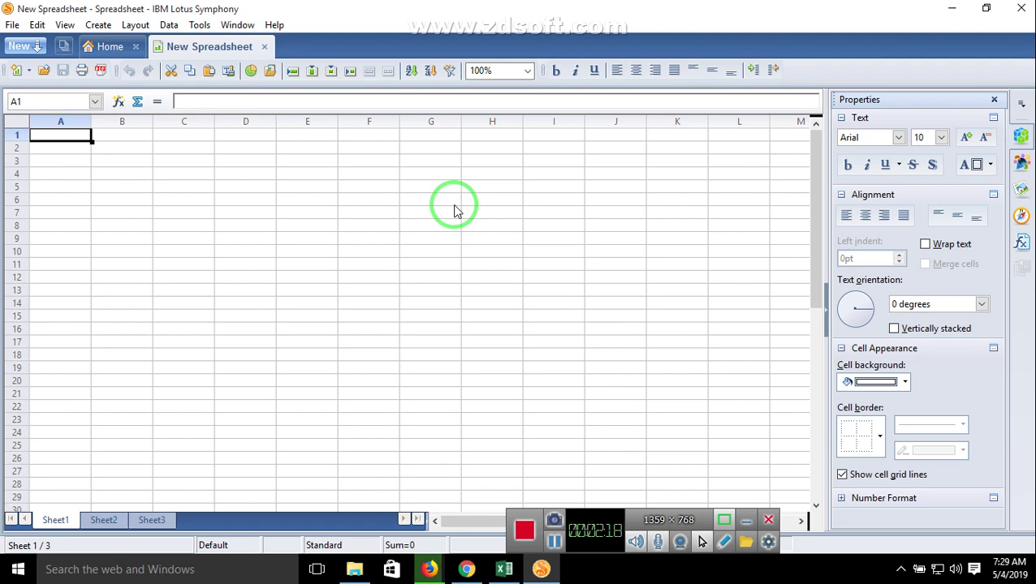
click(466, 212)
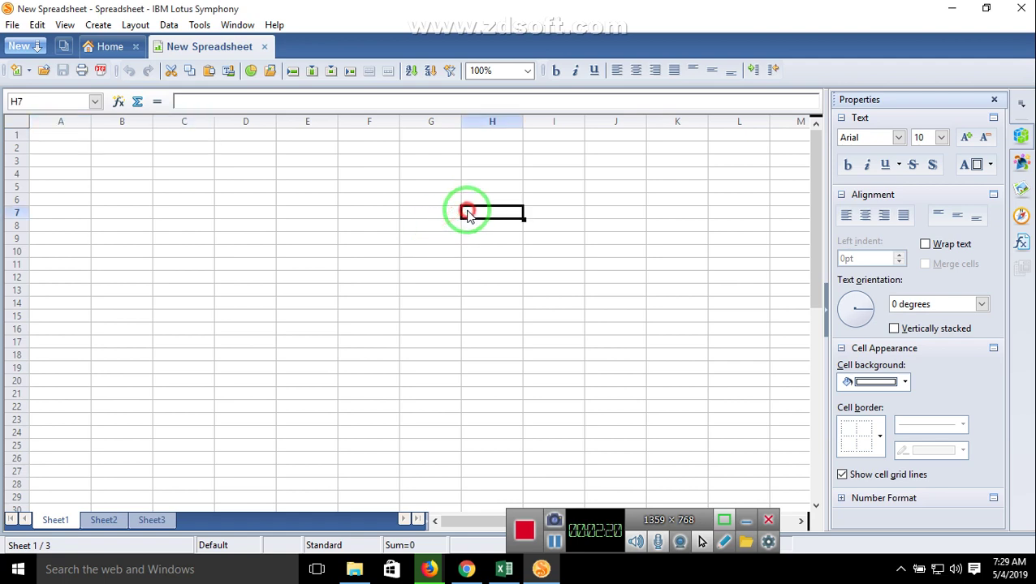
click(233, 148)
click(235, 172)
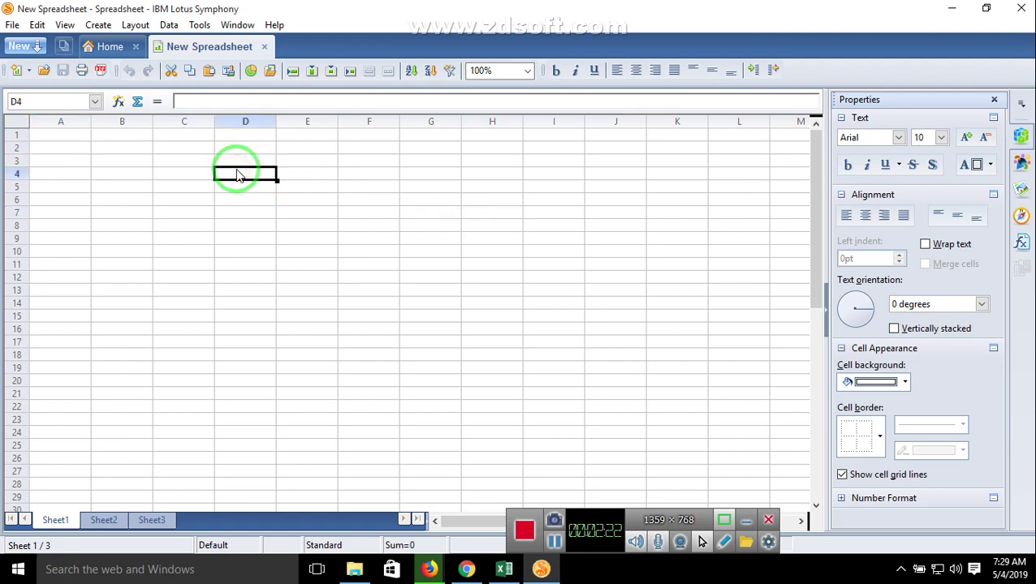
text(=vl)
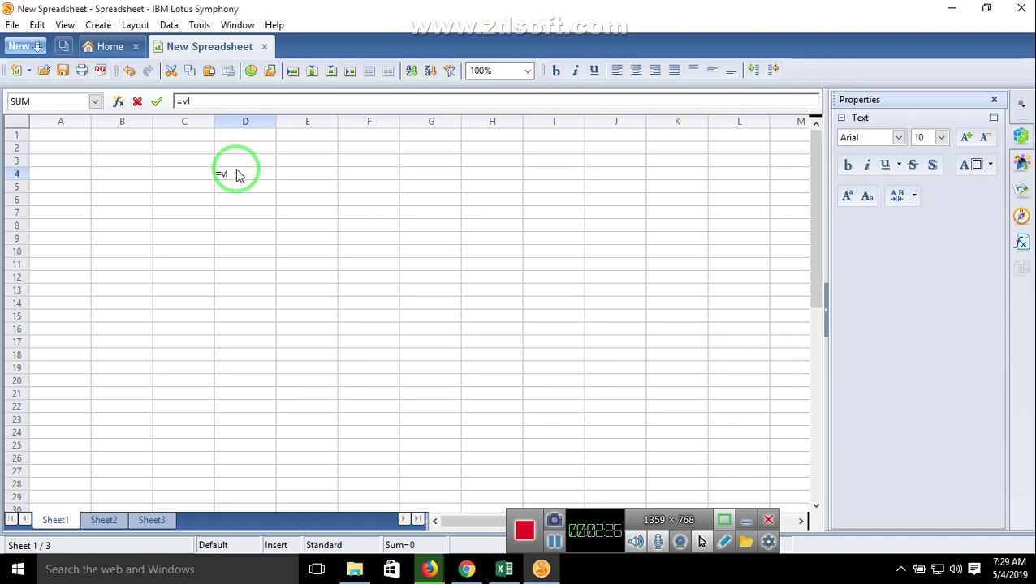
key(BackSpace)
key(BackSpace)
key(BackSpace)
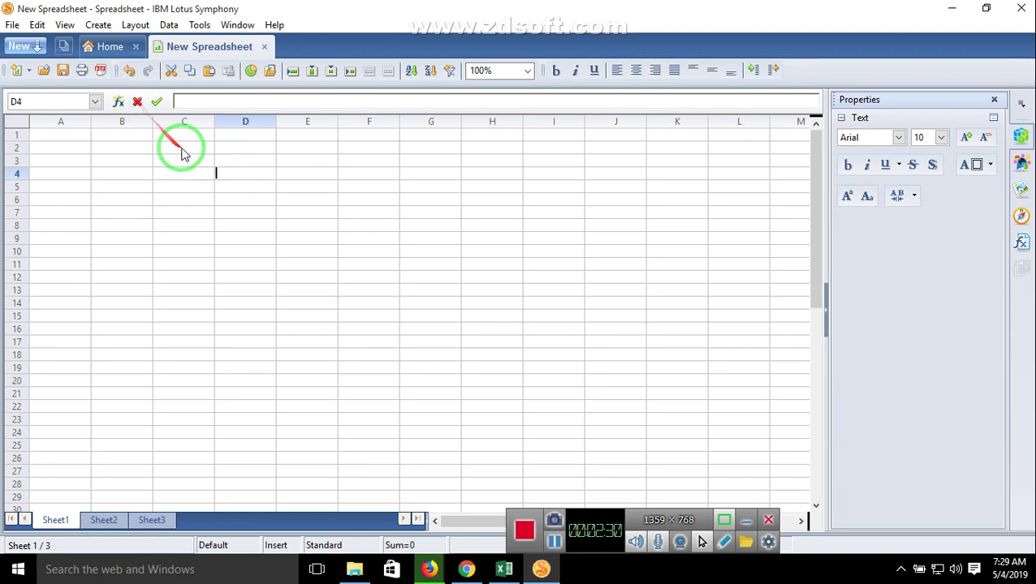
Step: Open the function list for D4 and browse down from VALUE past WEEKNUM to ZTEST
click(119, 106)
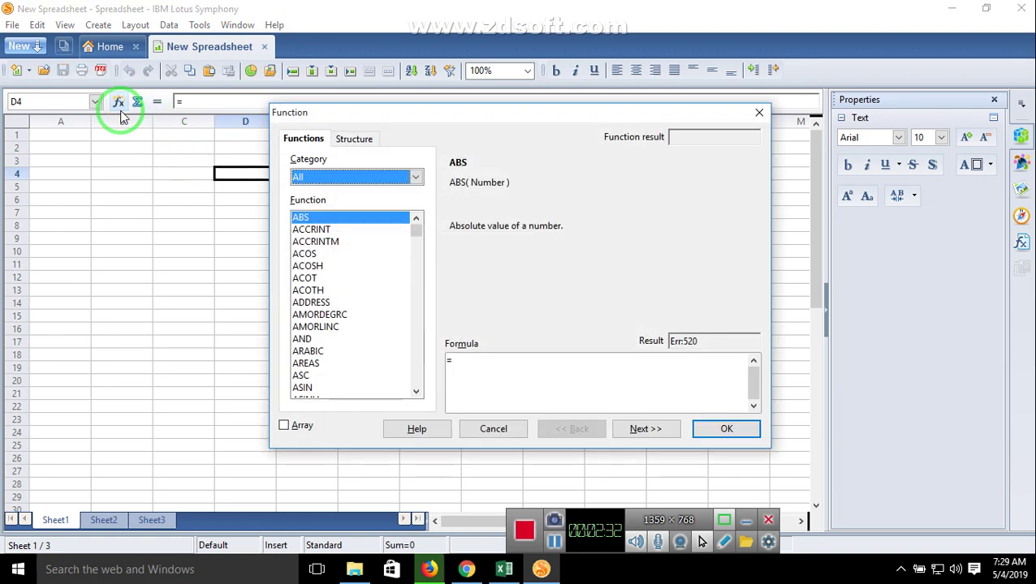
click(315, 241)
key(v)
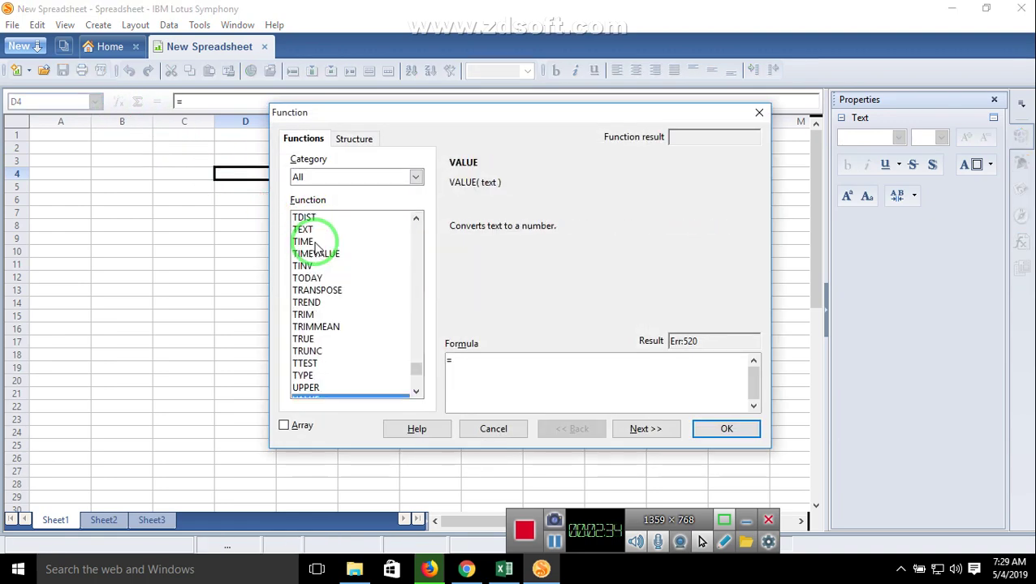
key(Down)
key(Down)
key(Down)
key(Down)
key(Down)
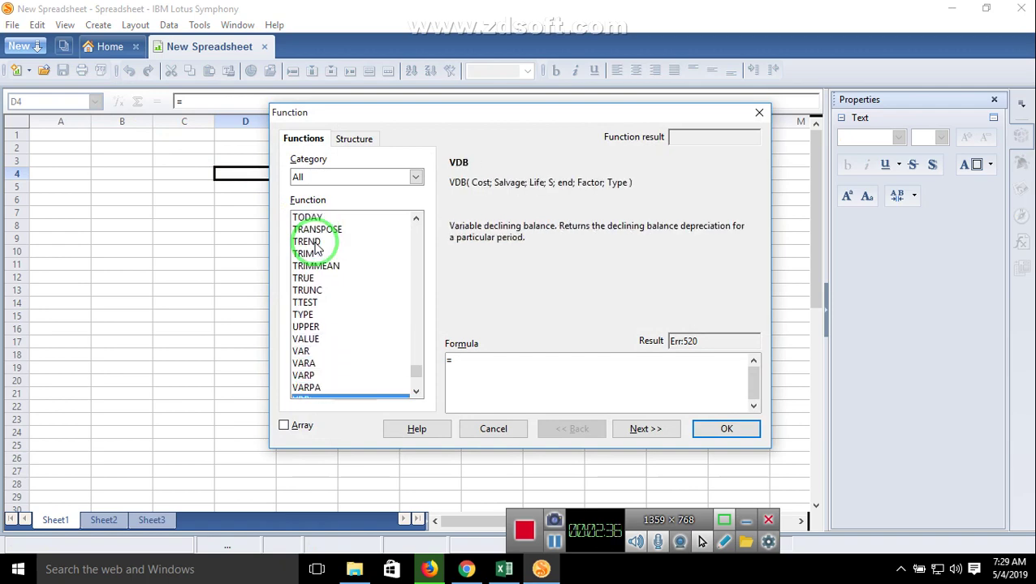
key(Down)
key(Down)
key(Down)
key(Down)
key(Up)
key(Up)
key(Up)
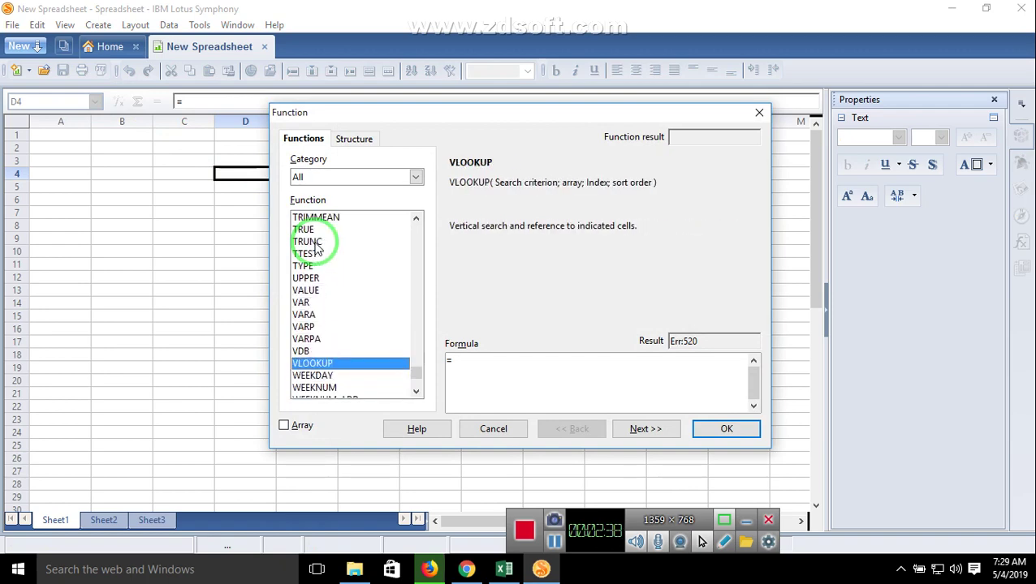
key(Down)
key(Down)
key(Down)
key(Down)
key(Down)
key(Down)
key(Down)
key(Down)
key(Down)
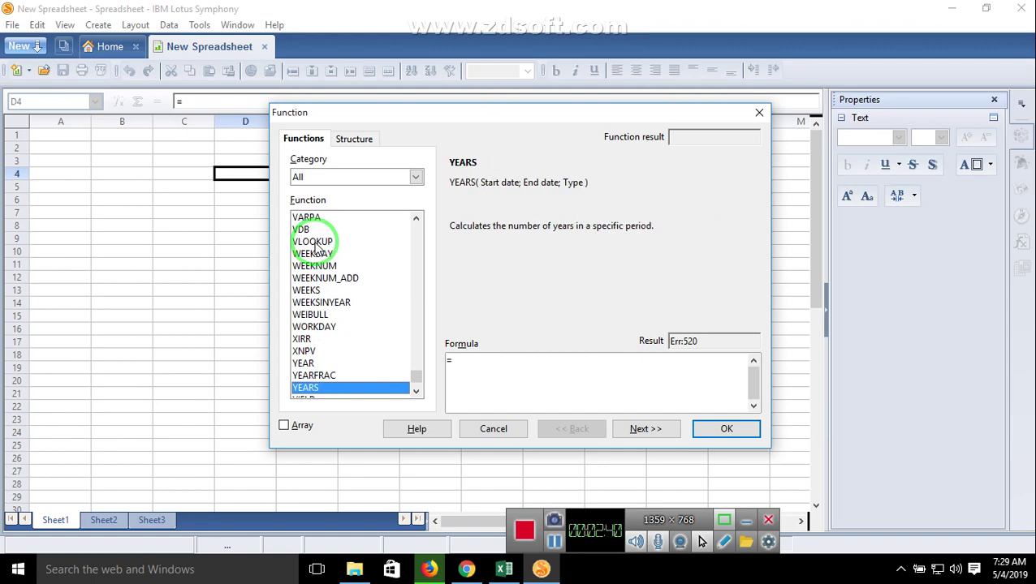
key(Down)
key(Down)
key(Down)
Step: Browse back up past NORMINV to MDURATION, then close the Function dialog unused and select E9
key(Up)
key(Up)
key(Up)
key(Up)
key(Up)
key(Up)
key(Up)
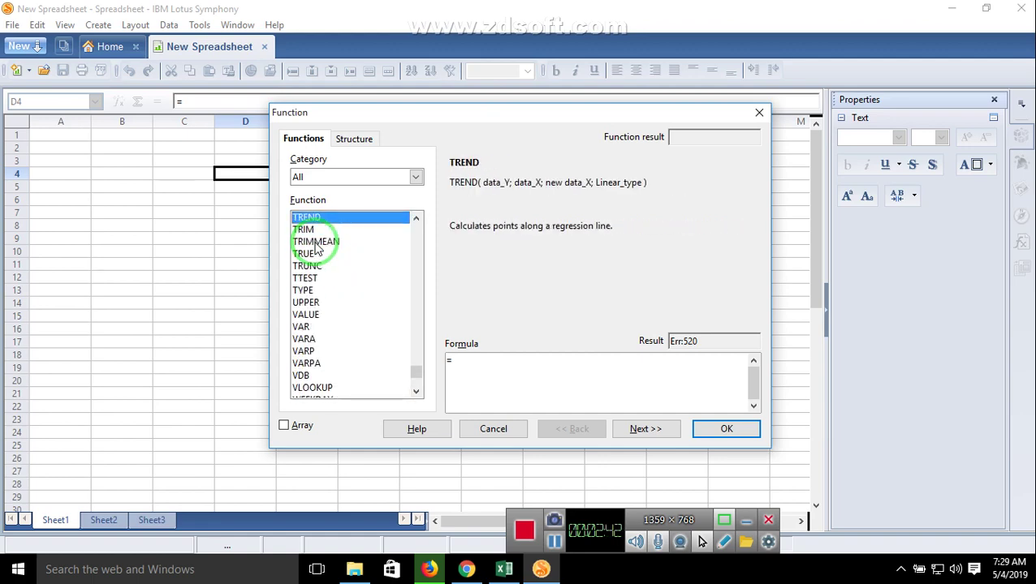
key(Up)
key(Up)
key(Up)
key(Up)
key(Up)
key(Up)
key(Up)
key(Up)
key(Up)
key(Up)
key(Up)
key(Up)
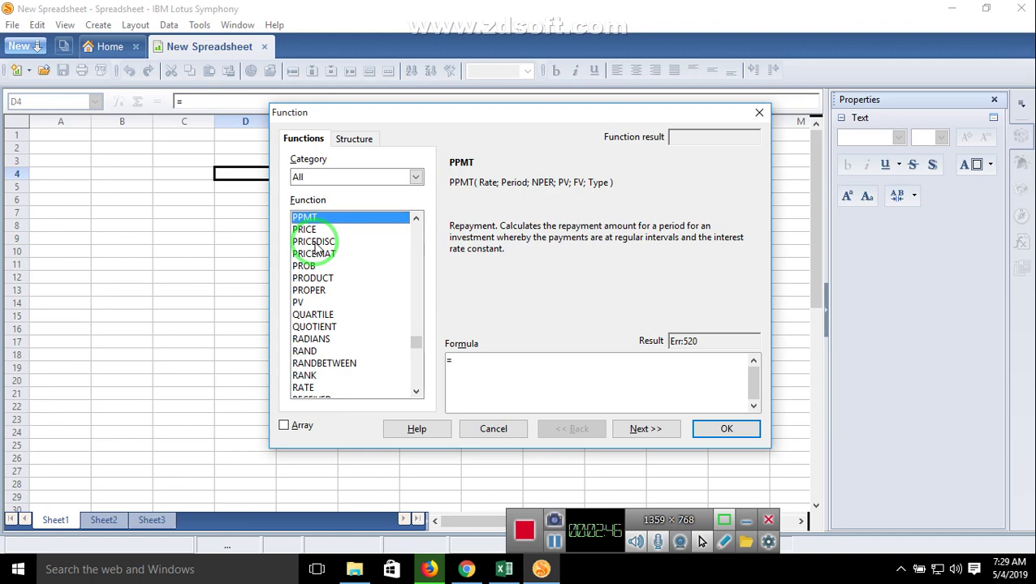
key(Up)
key(Up)
key(Up)
key(Up)
key(Up)
key(Up)
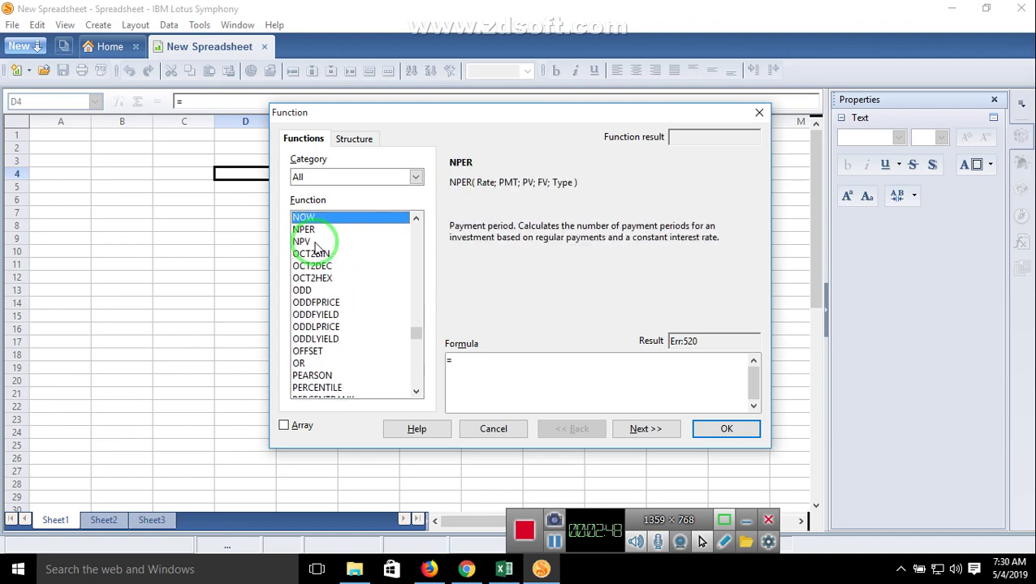
key(Up)
key(Up)
key(Up)
key(Up)
key(Up)
key(Up)
key(Up)
key(Up)
key(Up)
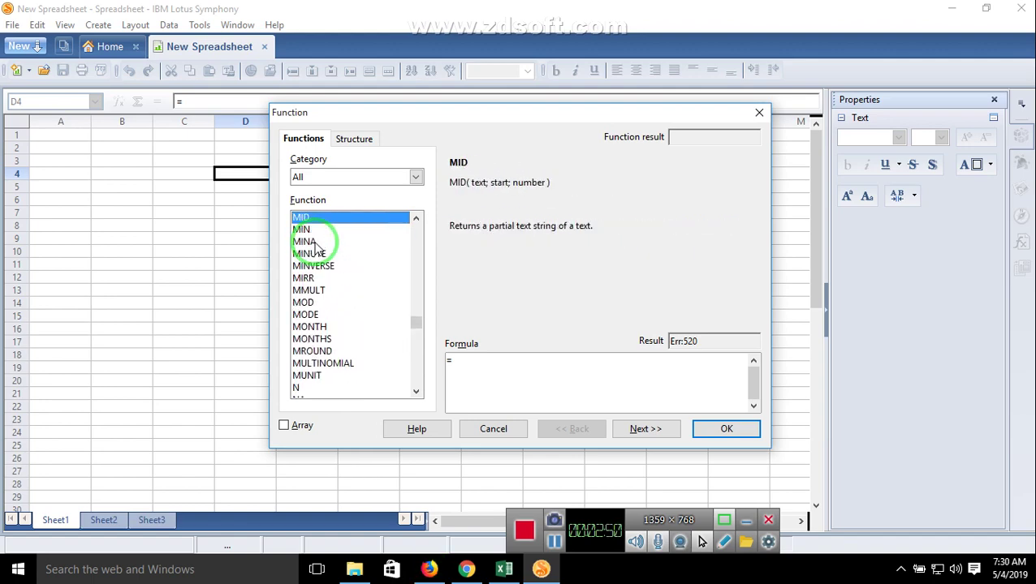
key(Up)
key(Up)
key(Up)
key(Up)
key(Escape)
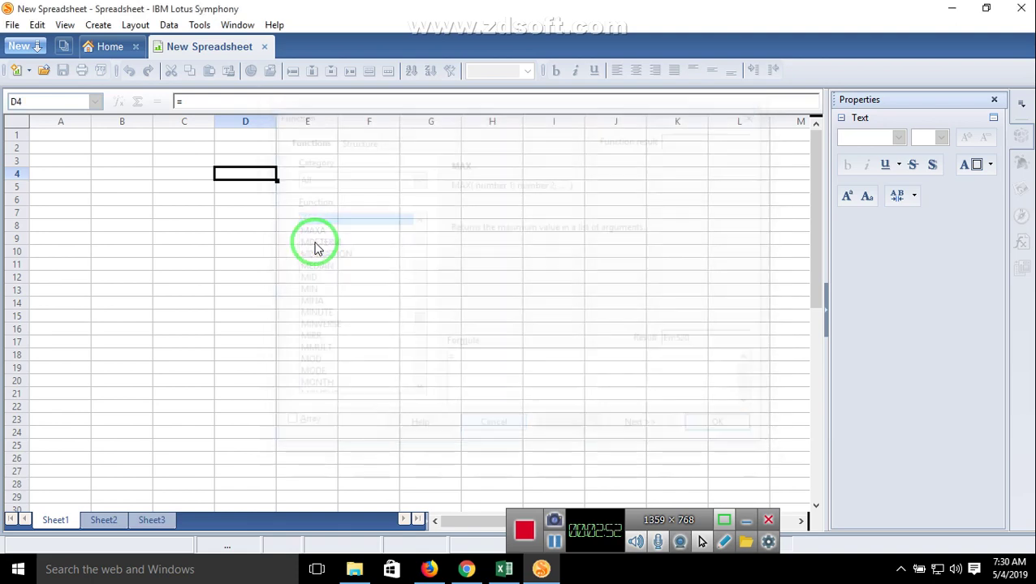
click(314, 242)
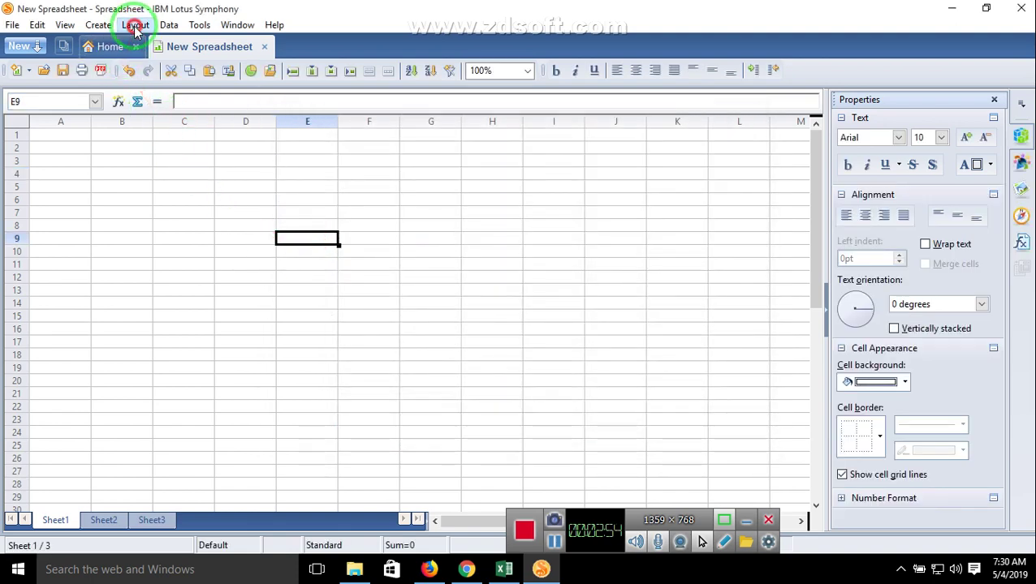
Step: Browse the Layout, Tools, Data, View, Edit and File menus in turn
click(135, 25)
click(199, 25)
click(198, 26)
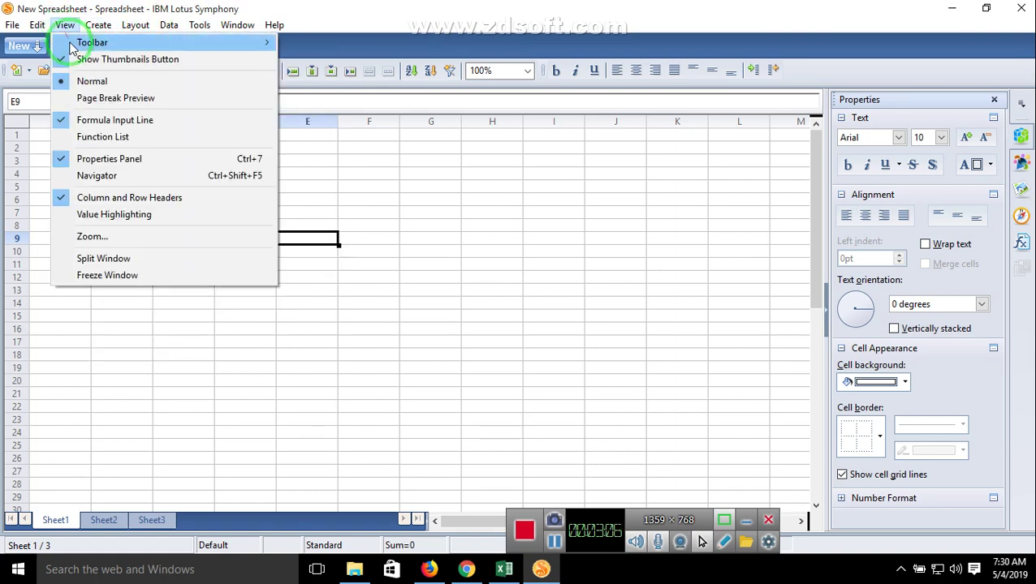
click(37, 25)
click(40, 28)
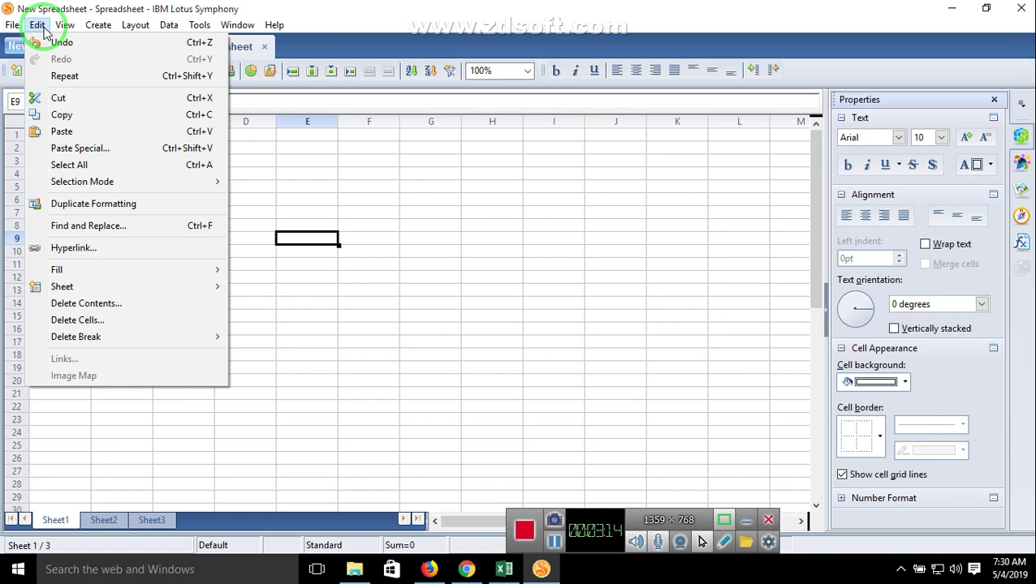
click(36, 24)
click(12, 25)
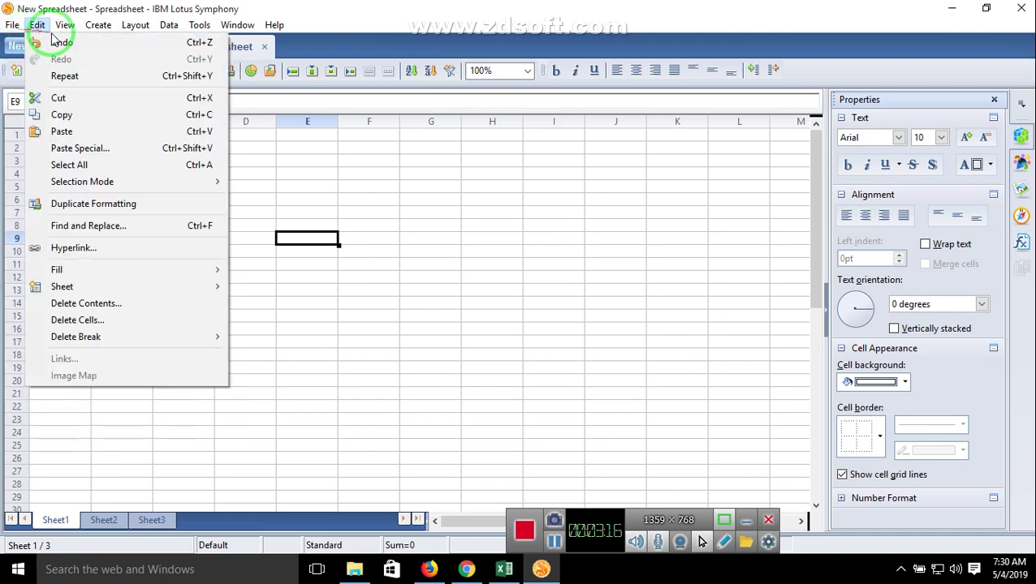
Step: Check the Data and Window menus, select cell D6, and reveal the desktop with Win+D
click(134, 25)
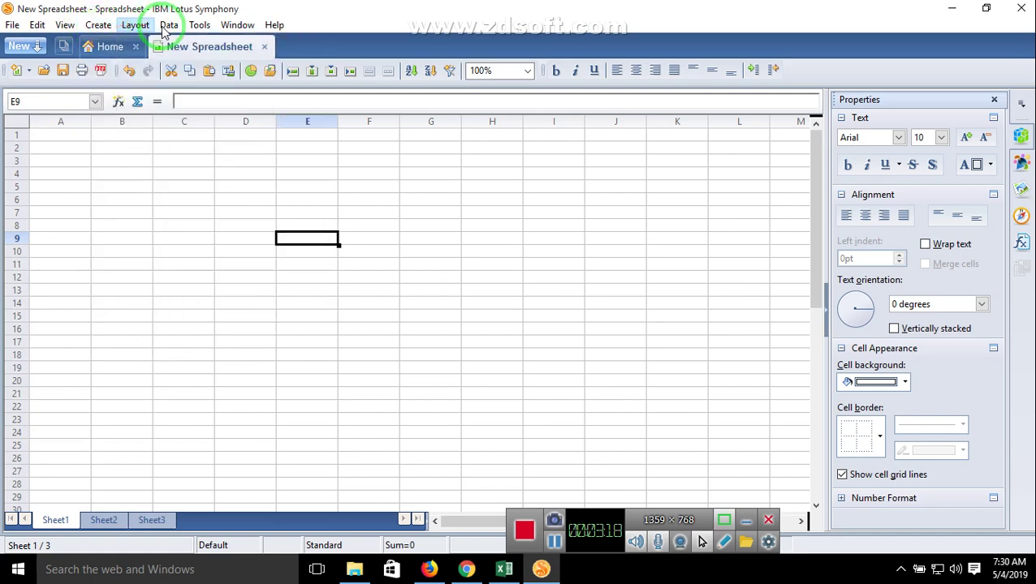
click(166, 29)
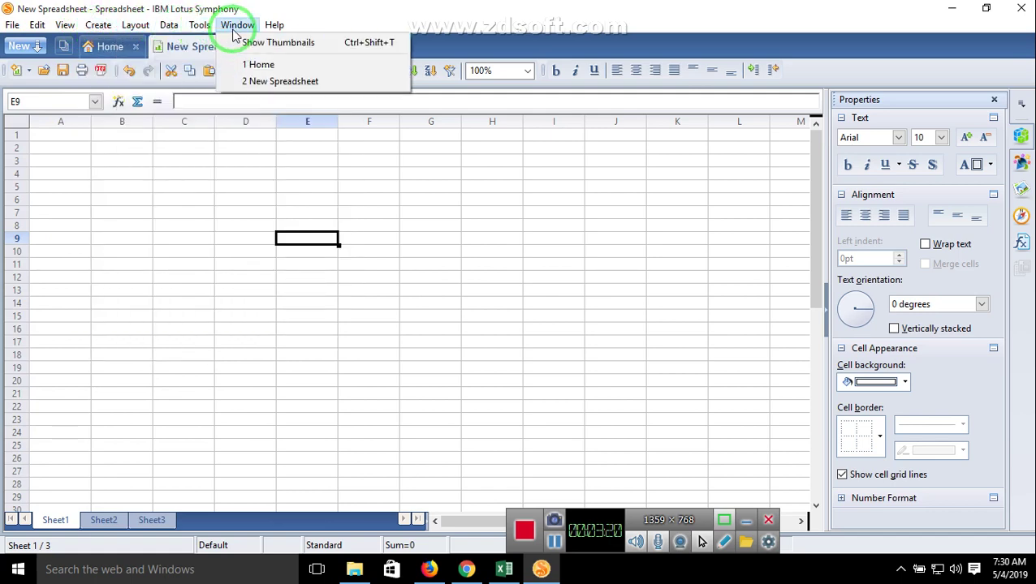
click(228, 202)
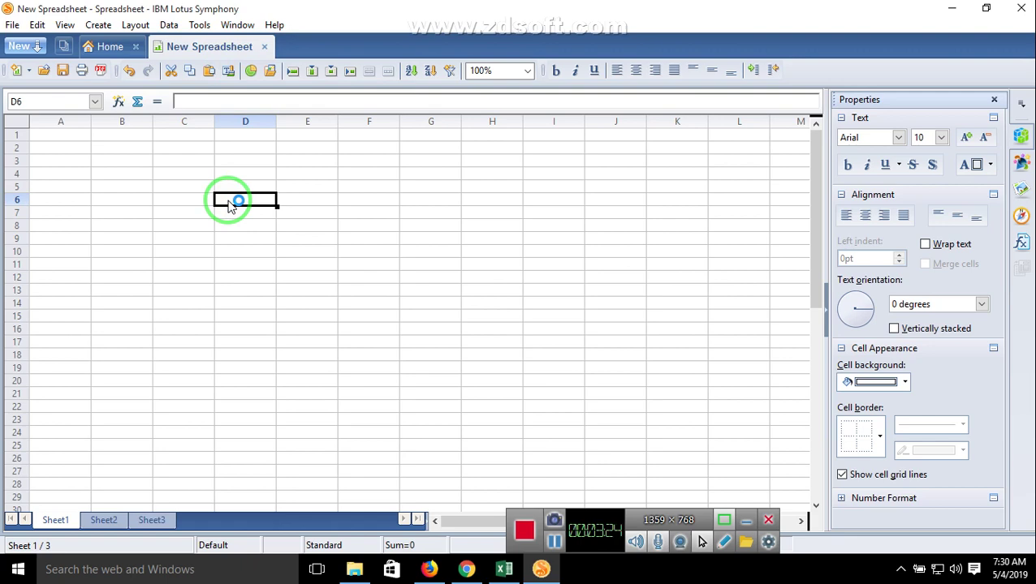
key(super+d)
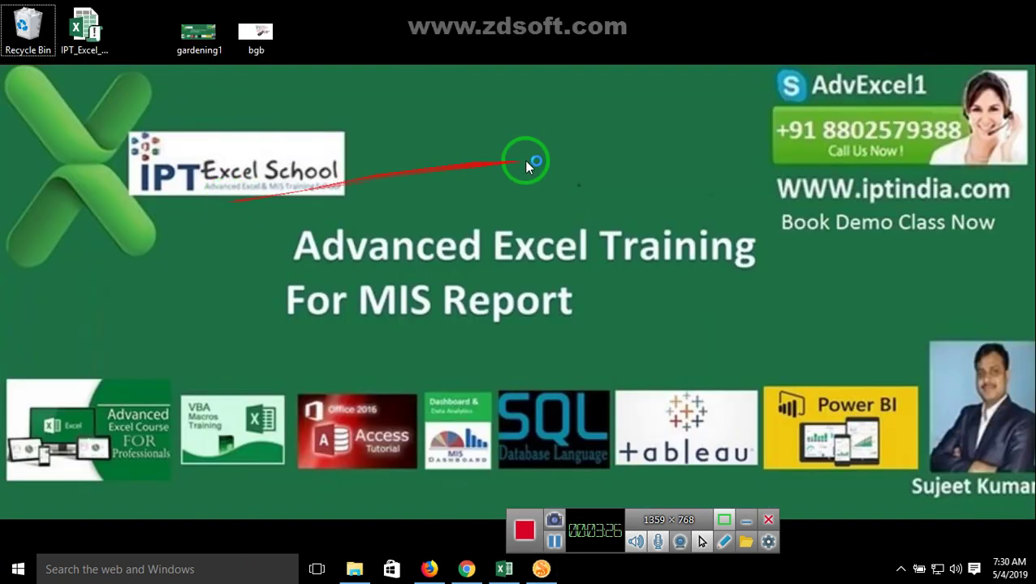
Step: Open the running Zoom app from the system tray's hidden icons
drag(777, 174, 1020, 212)
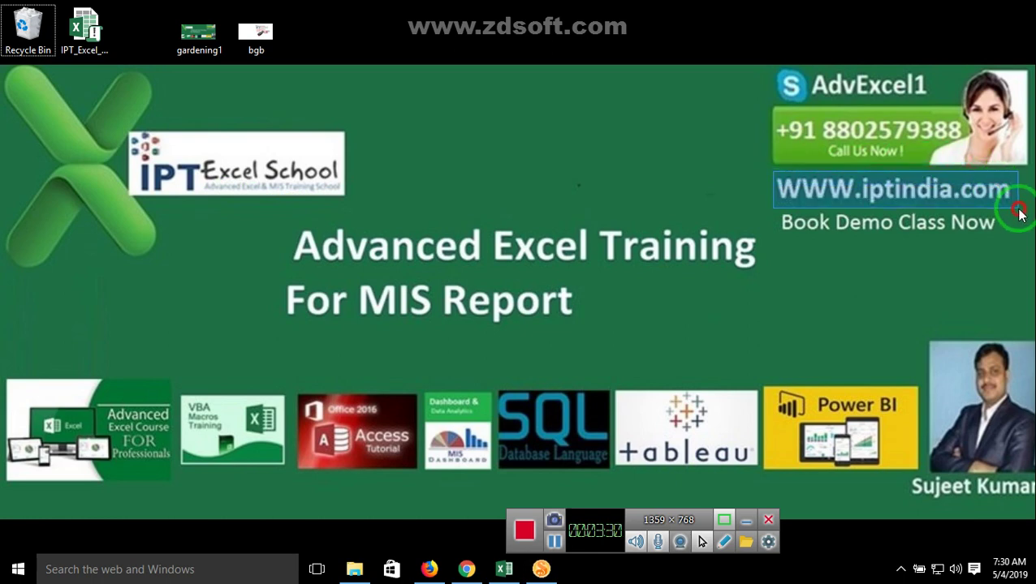
drag(1019, 213, 1020, 213)
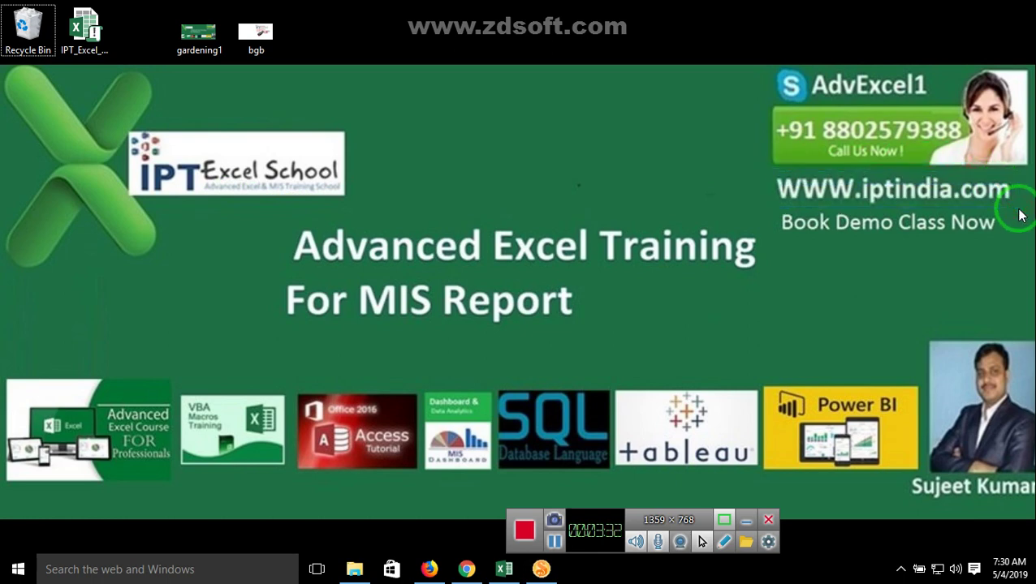
click(900, 569)
click(870, 508)
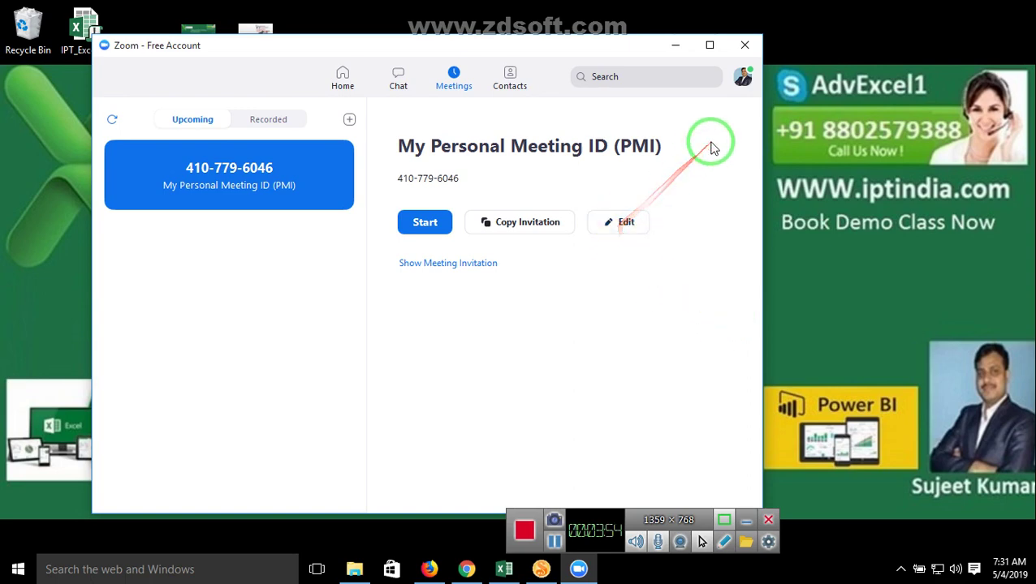
Step: Minimize the Zoom window, leaving the Advanced Excel Training wallpaper visible
click(678, 51)
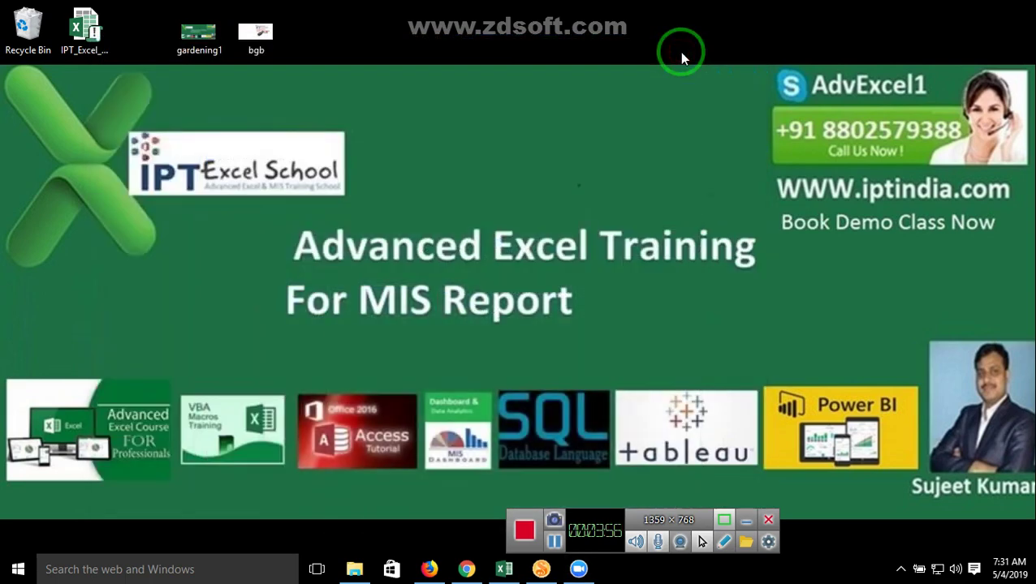